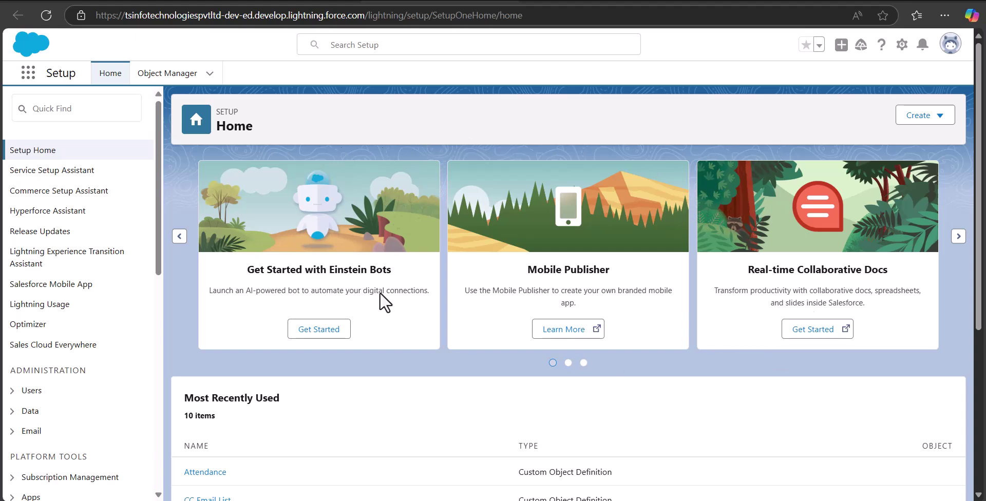
Step: Search 'Account s' in Setup Quick Find and open Account Settings
click(95, 108)
text(Account s)
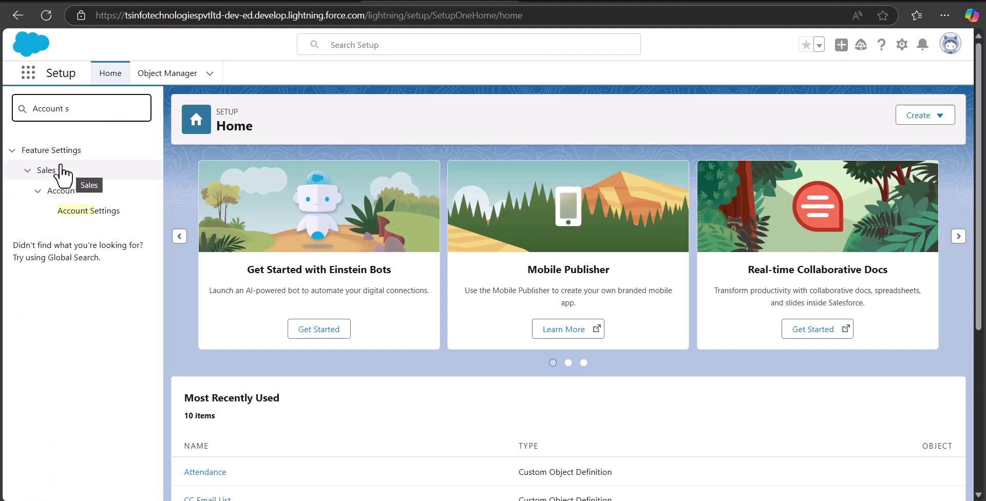
click(89, 212)
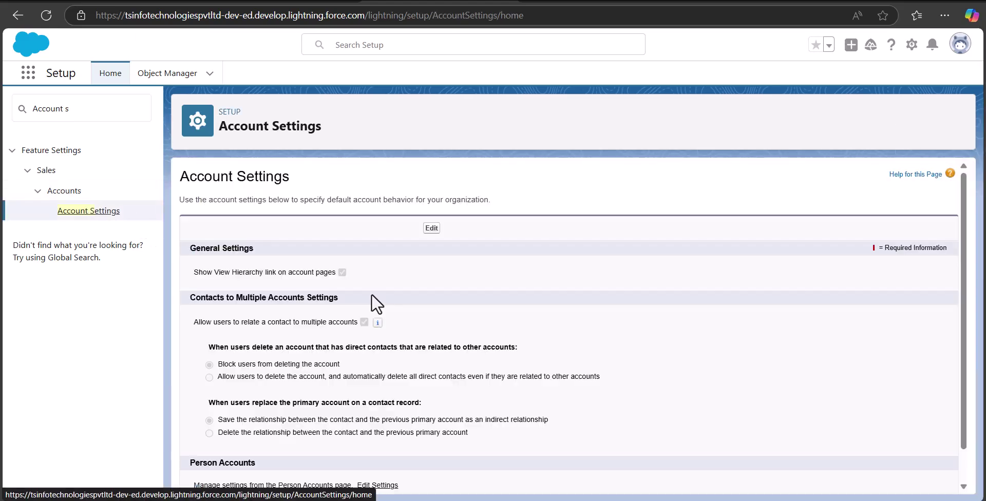
Step: Edit Account Settings, keeping 'Allow users to relate a contact to multiple accounts' checked, and save
click(431, 228)
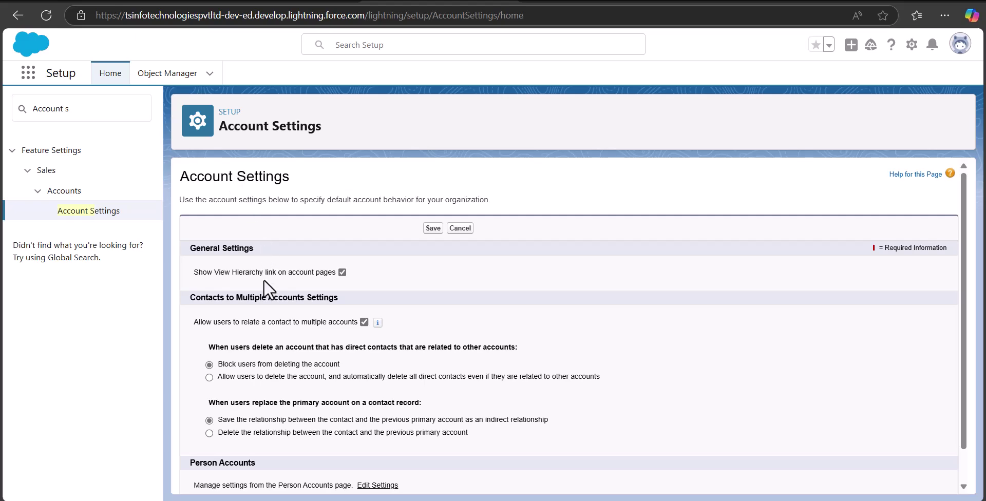
scroll(263, 278, down, 1)
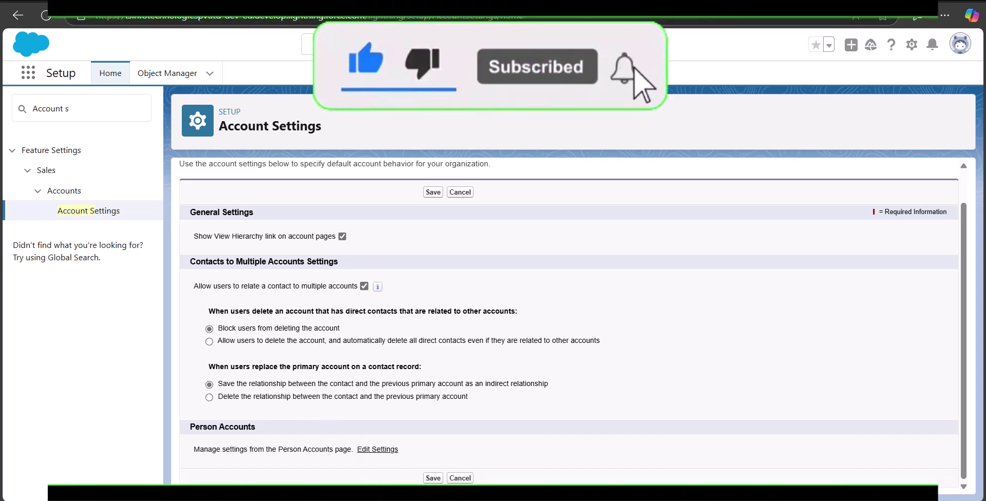
click(433, 481)
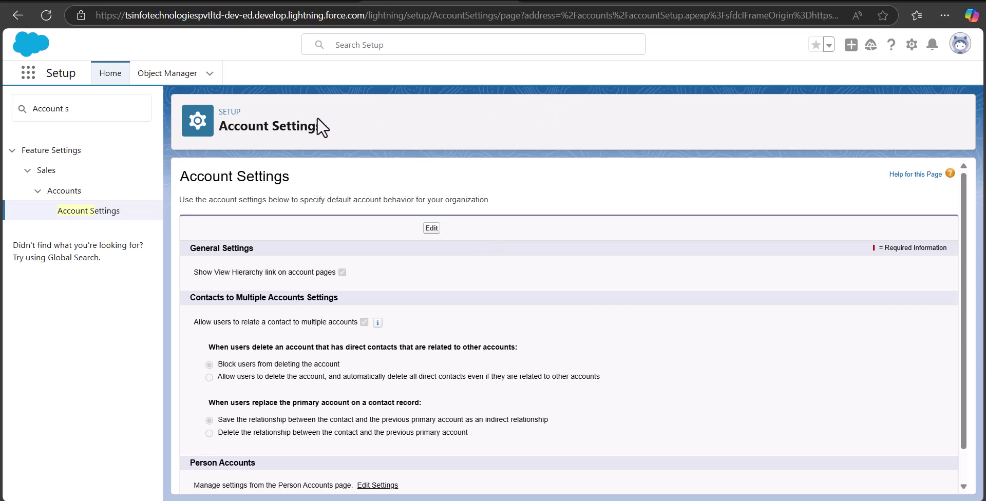
Step: In Activity Settings, found via 'activit', clear 'Roll up activities to a contact's primary account'
drag(85, 109, 24, 112)
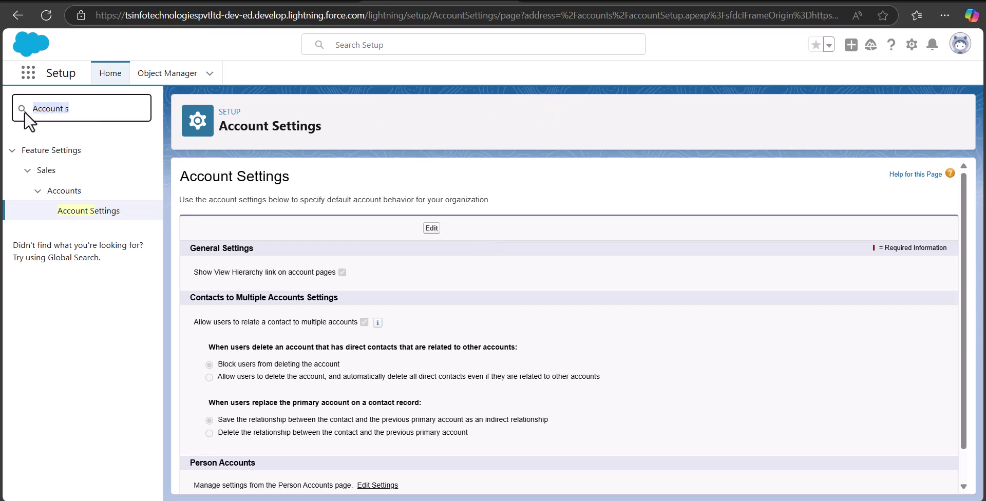
text(activit)
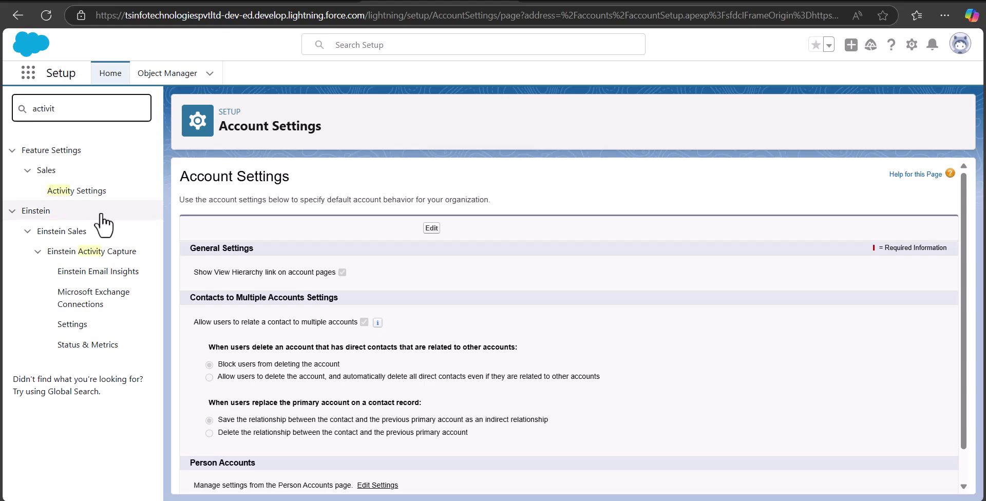
click(92, 203)
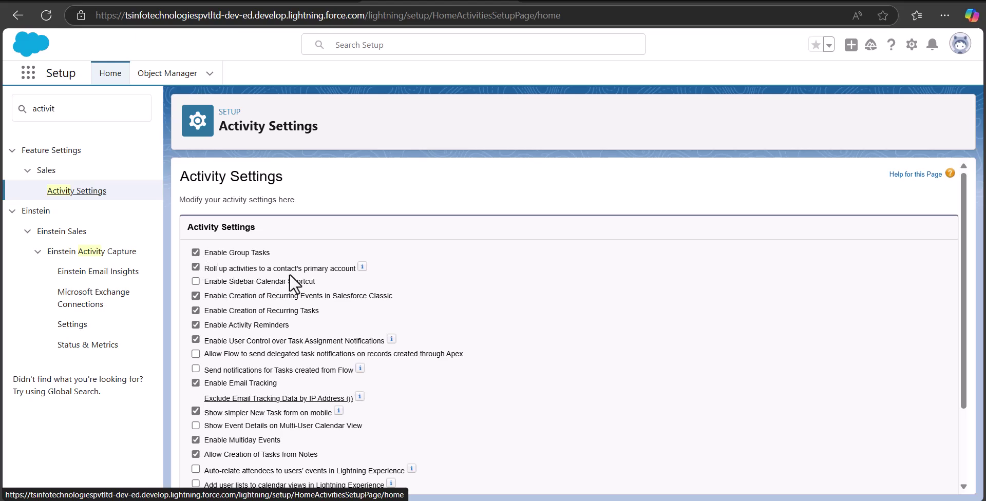
click(196, 268)
scroll(418, 331, down, 1)
scroll(418, 331, down, 1)
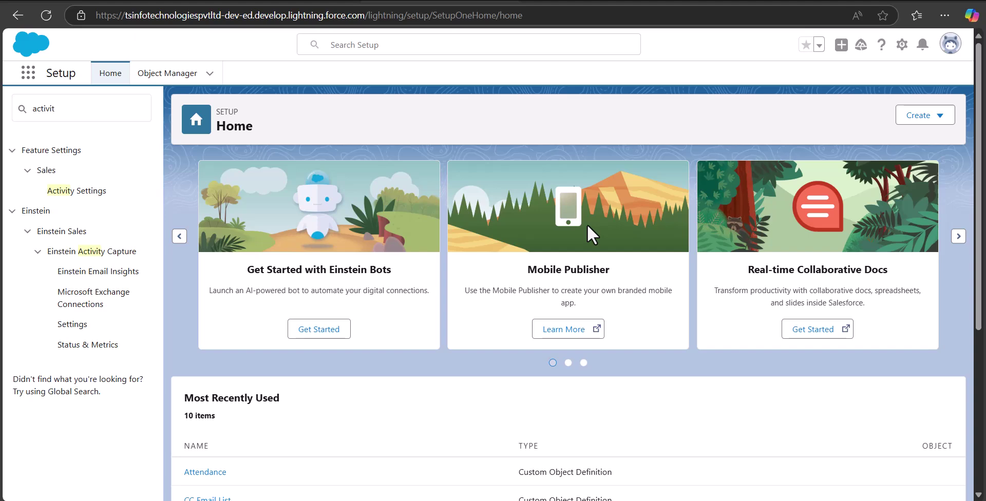
Step: Open the Account object's Account Layout from Object Manager and show its available related lists
click(180, 75)
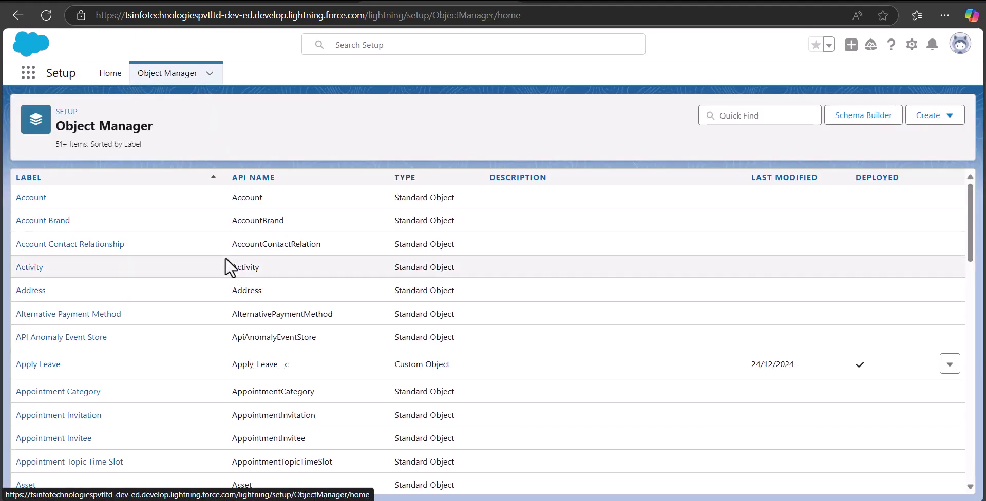
click(32, 198)
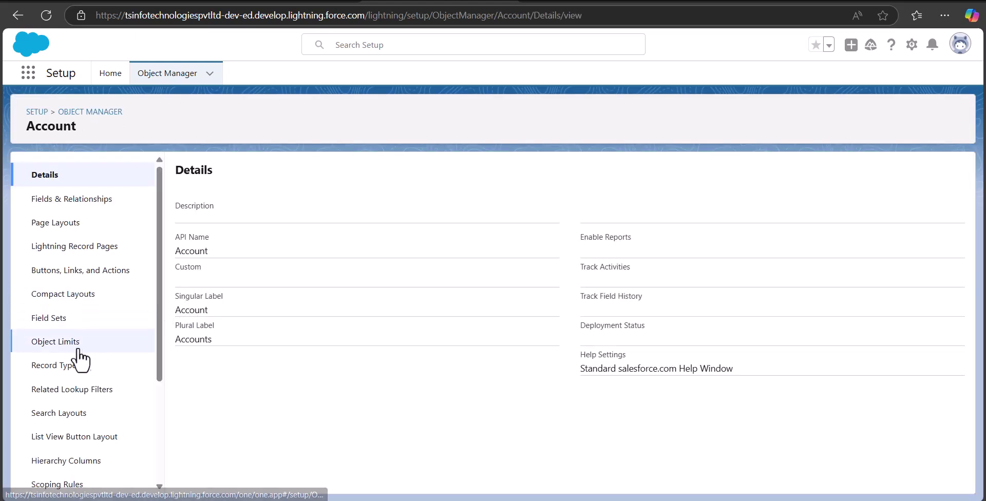
click(66, 226)
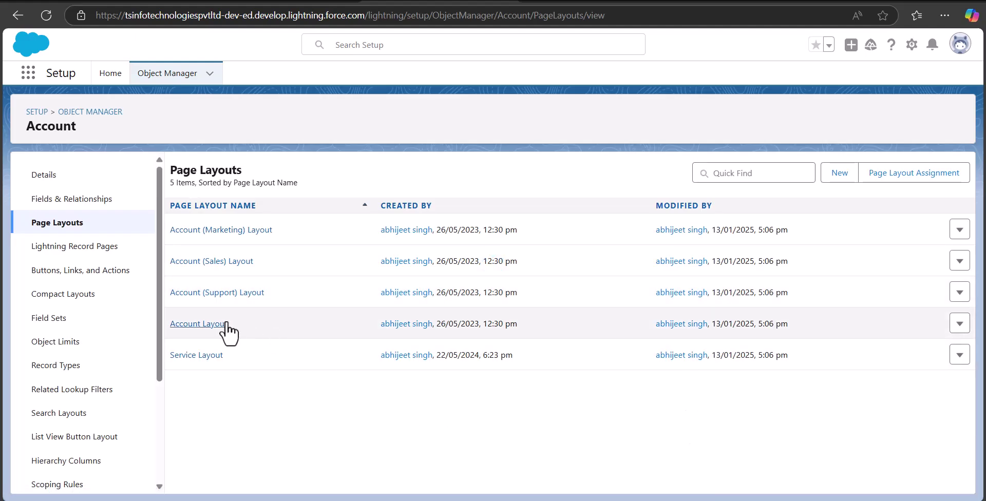
click(220, 337)
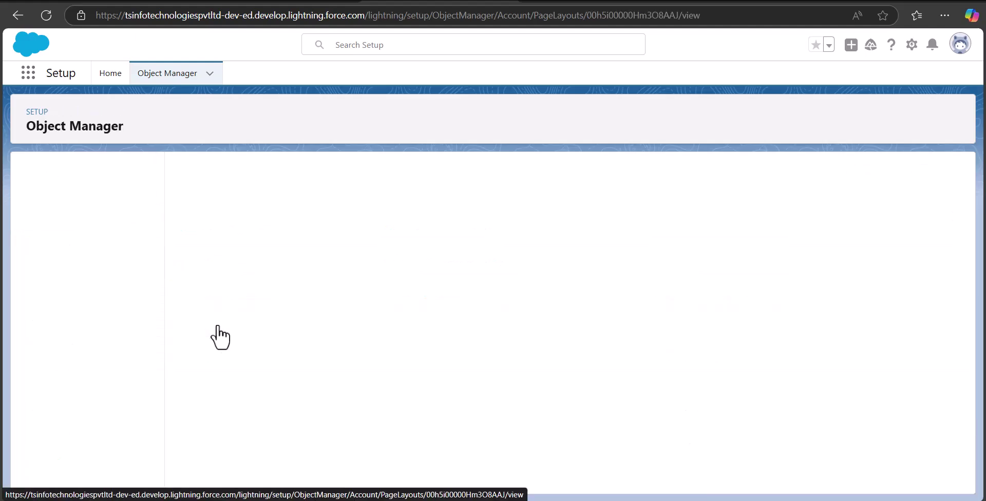
scroll(216, 241, down, 2)
click(200, 237)
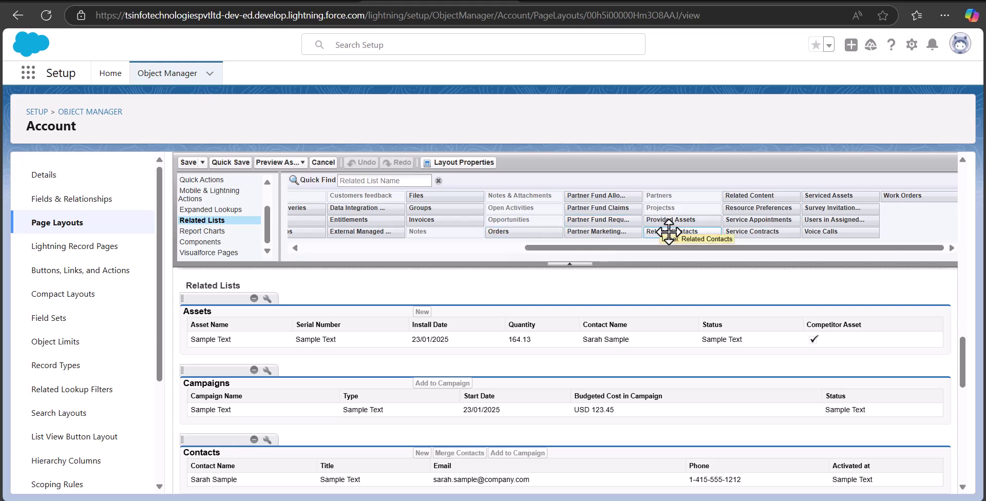
Step: Place Related Contacts above Assets and save, overwriting users' related list customizations
drag(668, 231, 278, 313)
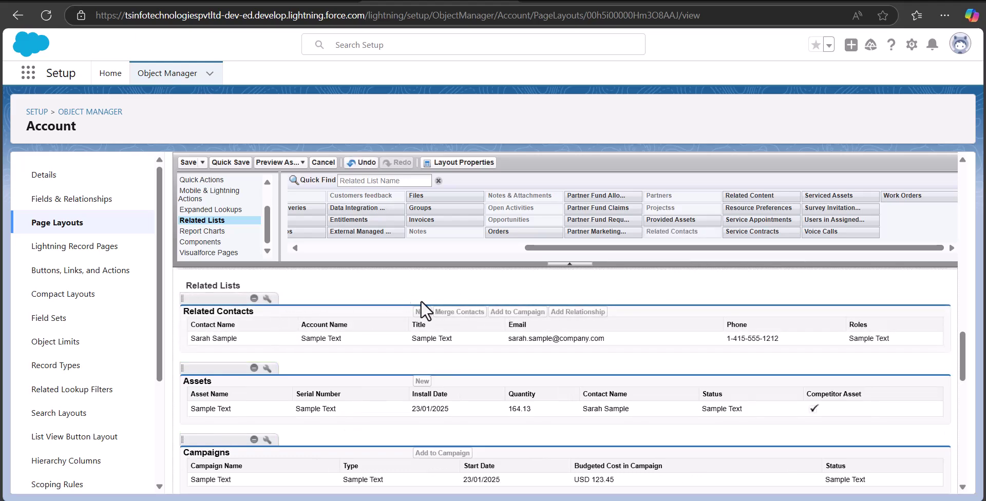
click(189, 163)
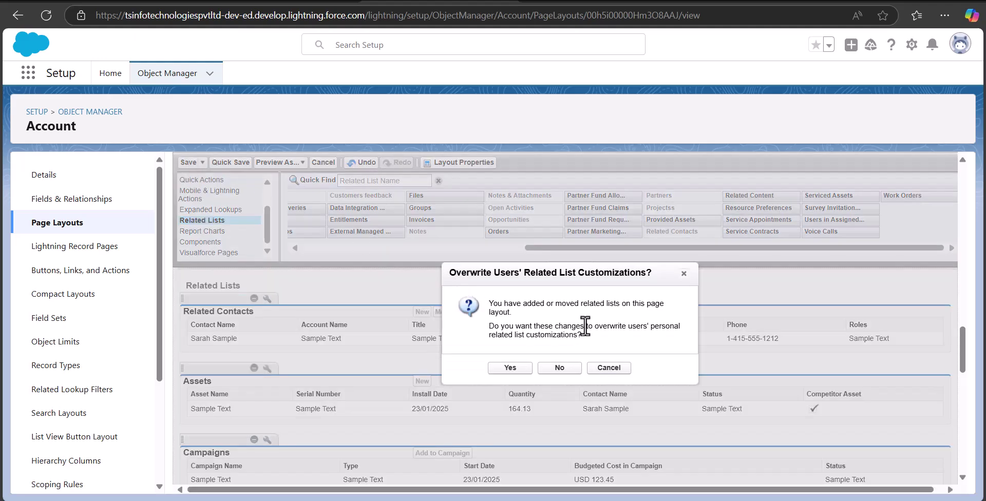
click(510, 368)
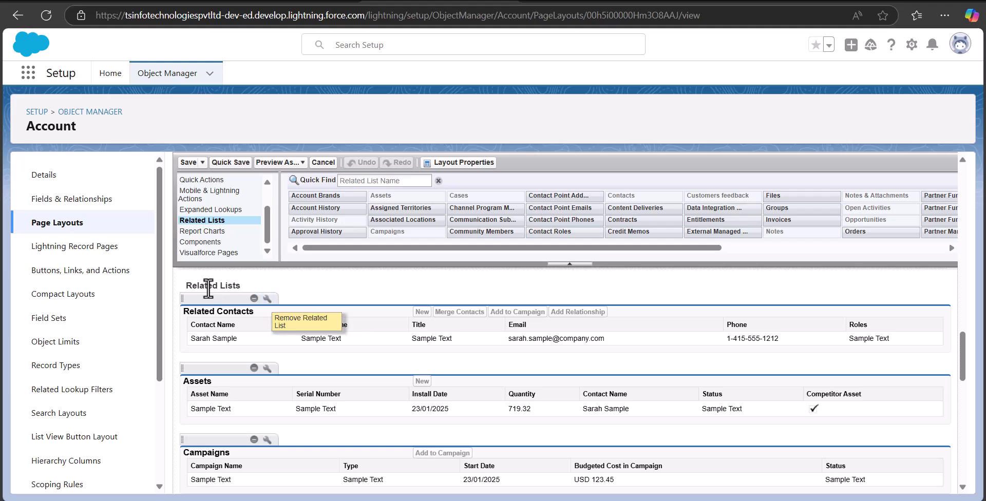
click(268, 300)
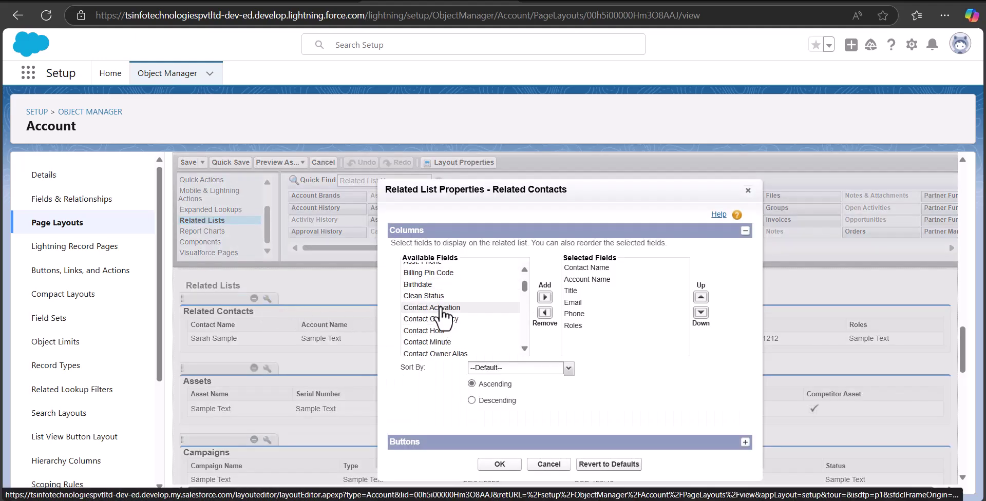
Step: Add the Direct field to Related Contacts' displayed columns and save the Account Layout
scroll(447, 314, down, 3)
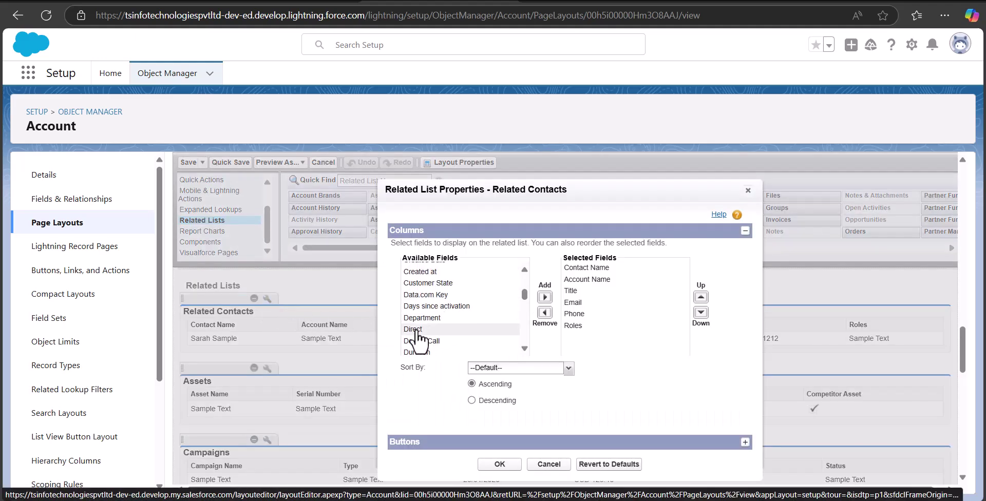
click(416, 331)
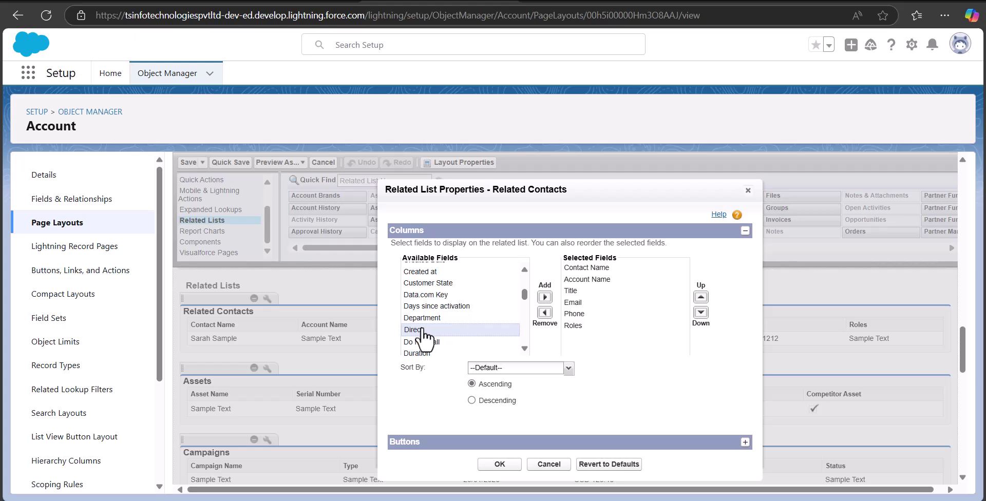
click(544, 298)
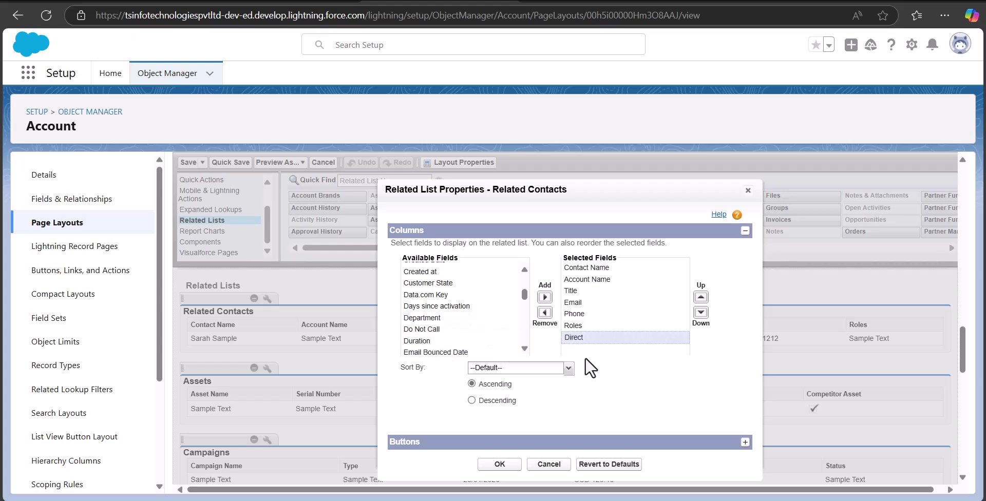
click(498, 464)
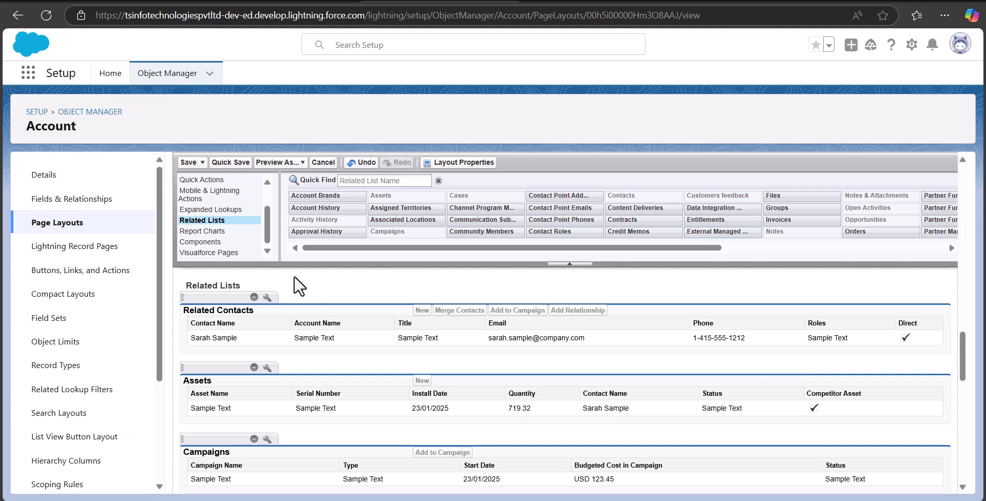
click(184, 163)
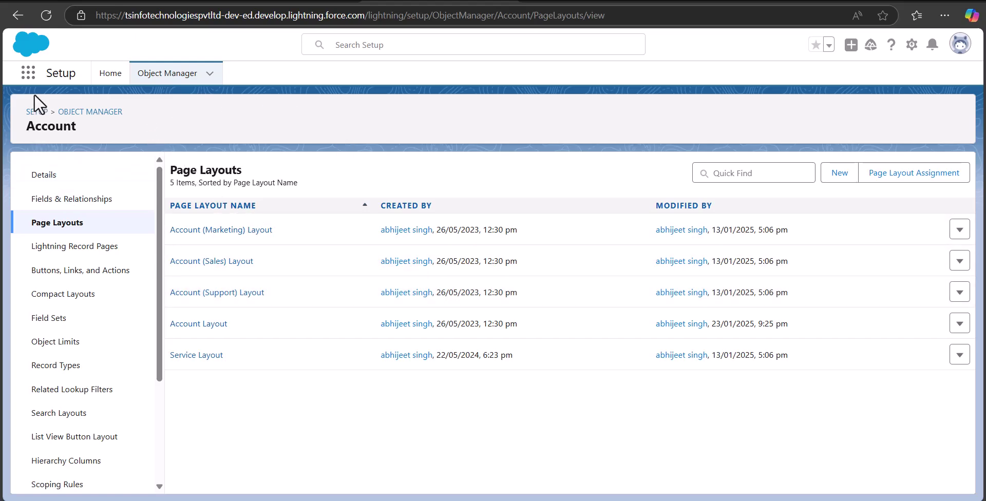
Step: Open the App Launcher's search of all apps and items
click(28, 73)
Step: Open Contacts, view the top contact's Related Accounts, and start a new account-contact relationship
text(Contacts)
key(Return)
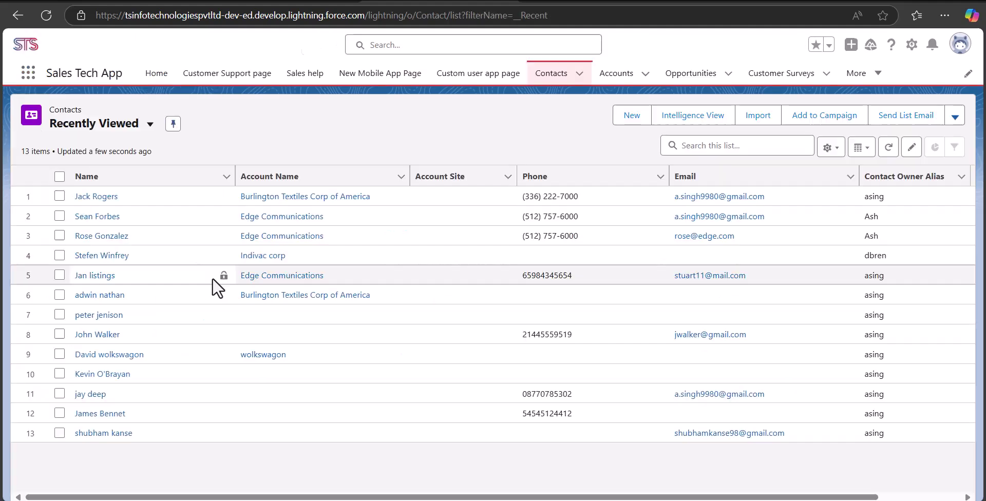
click(93, 200)
mouse_move(420, 154)
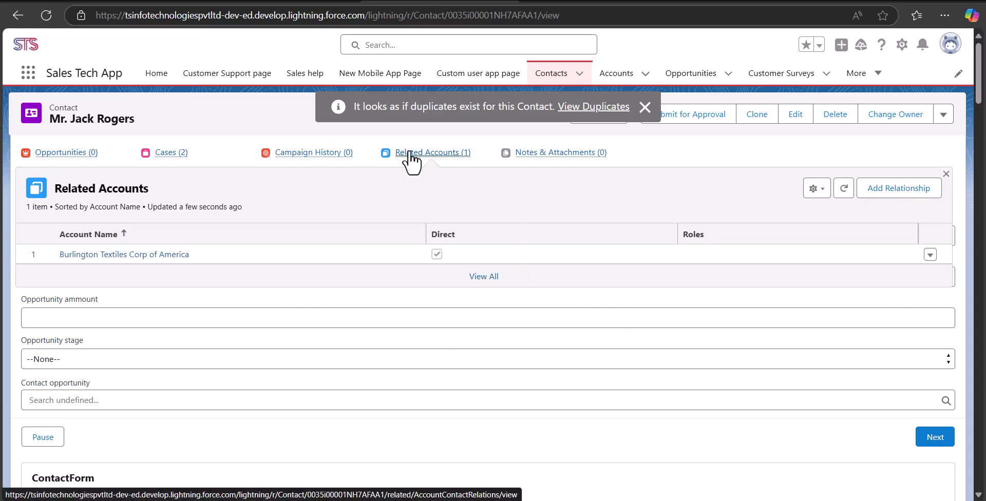
click(411, 154)
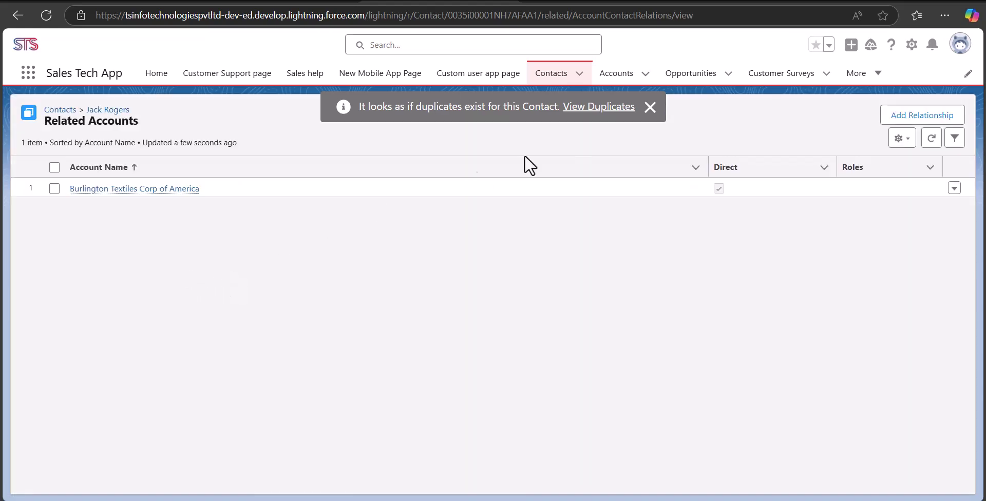
click(906, 123)
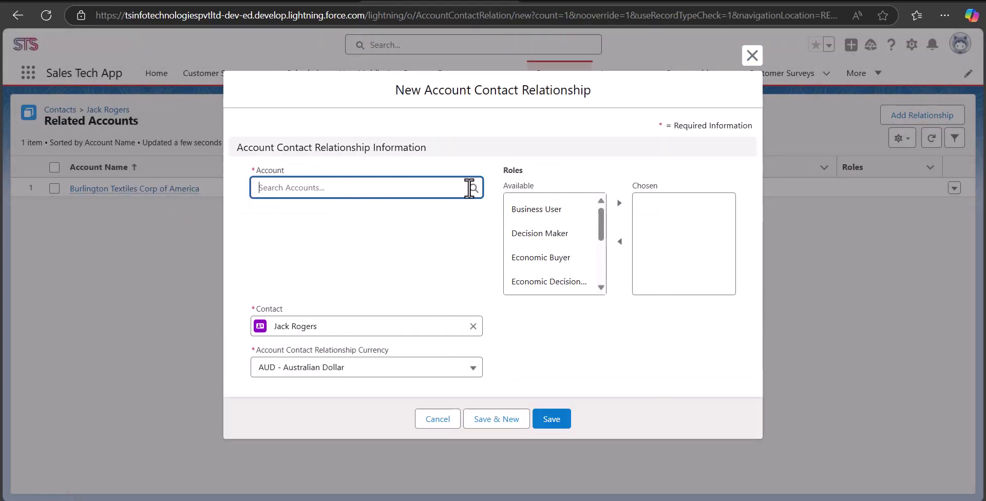
Step: Choose Casper Manufacturing as the account and Business User as the role, then save
click(470, 188)
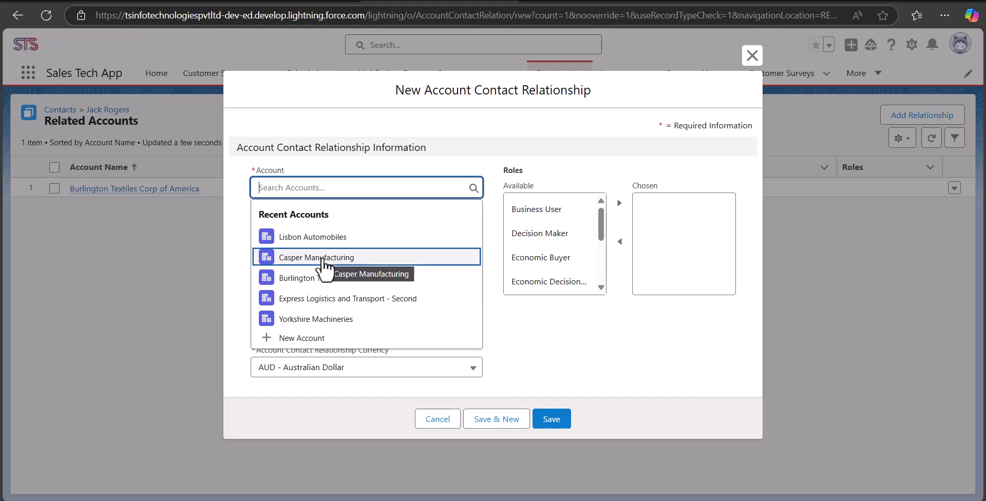
click(322, 258)
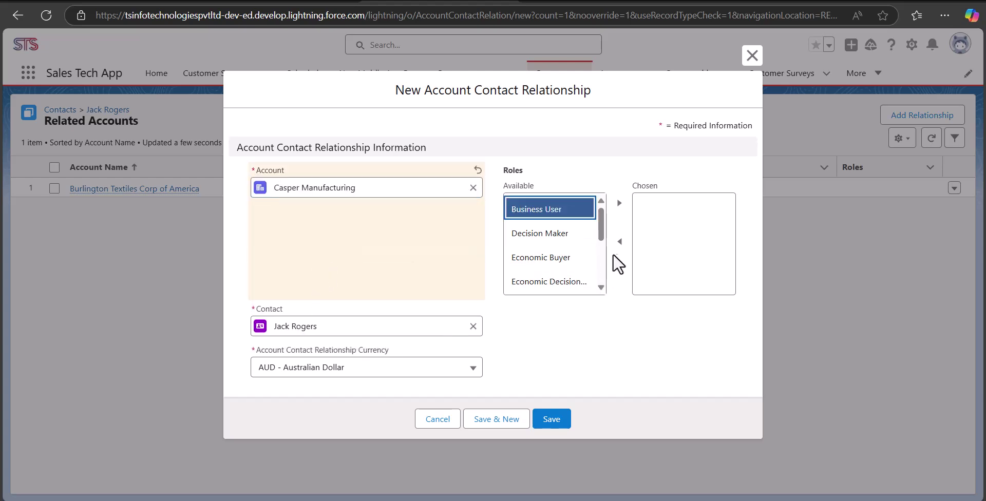
click(620, 203)
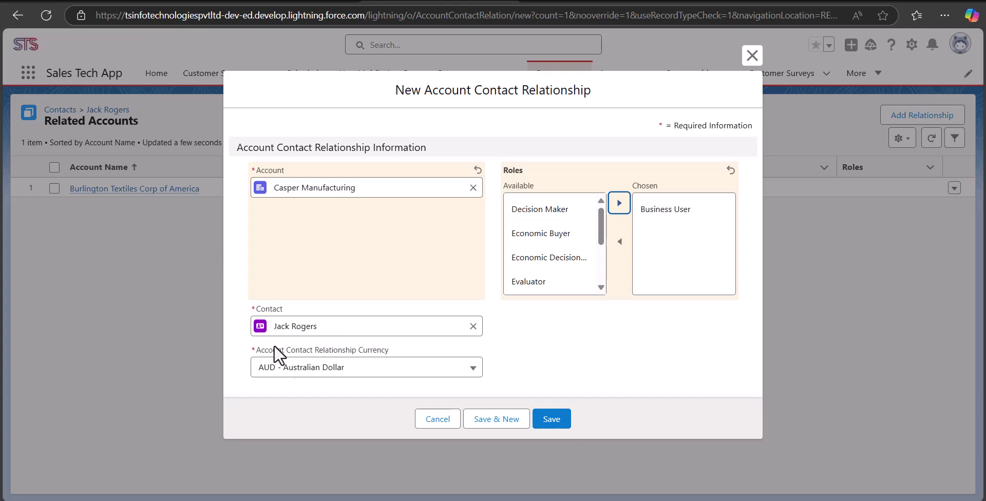
click(549, 427)
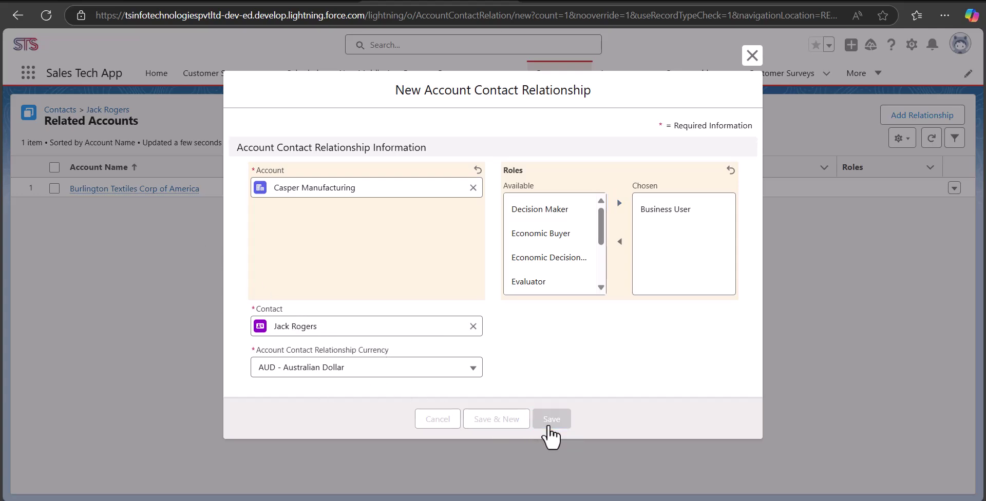